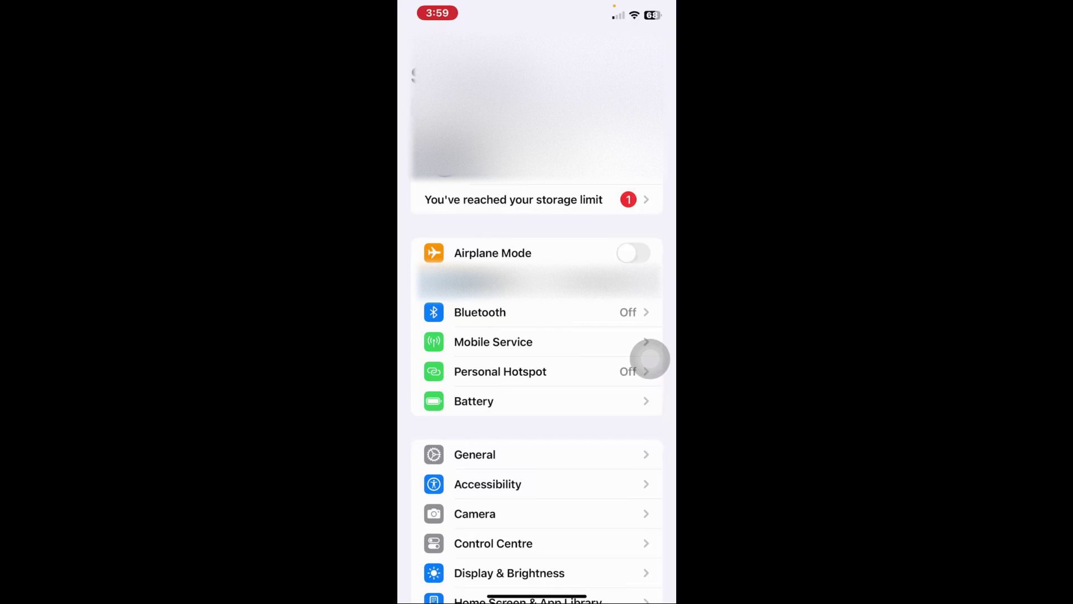
# - Search Settings for 'contacts' to list the Contacts app options
pyautogui.click(537, 160)
pyautogui.write('c')
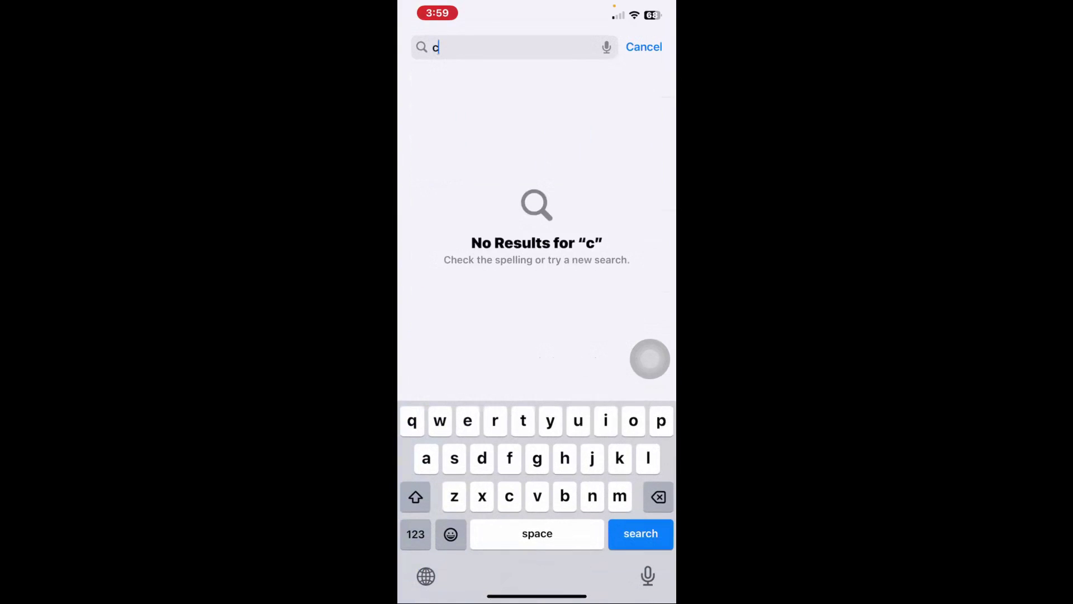
pyautogui.write('ontacts')
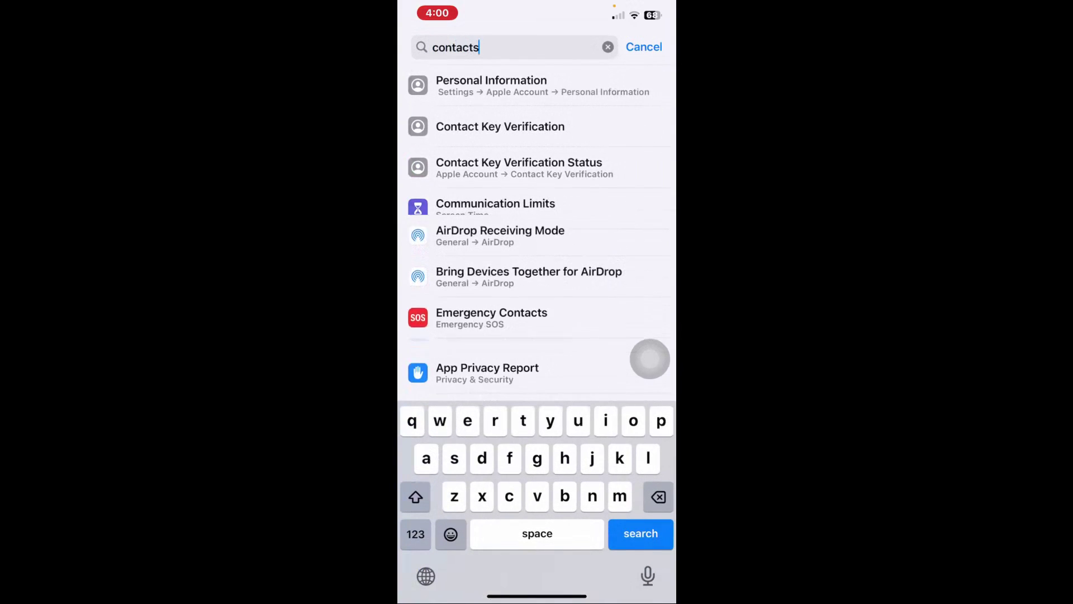
pyautogui.scroll(-5, 649, 359)
pyautogui.scroll(-5, 650, 360)
pyautogui.scroll(-3, 650, 359)
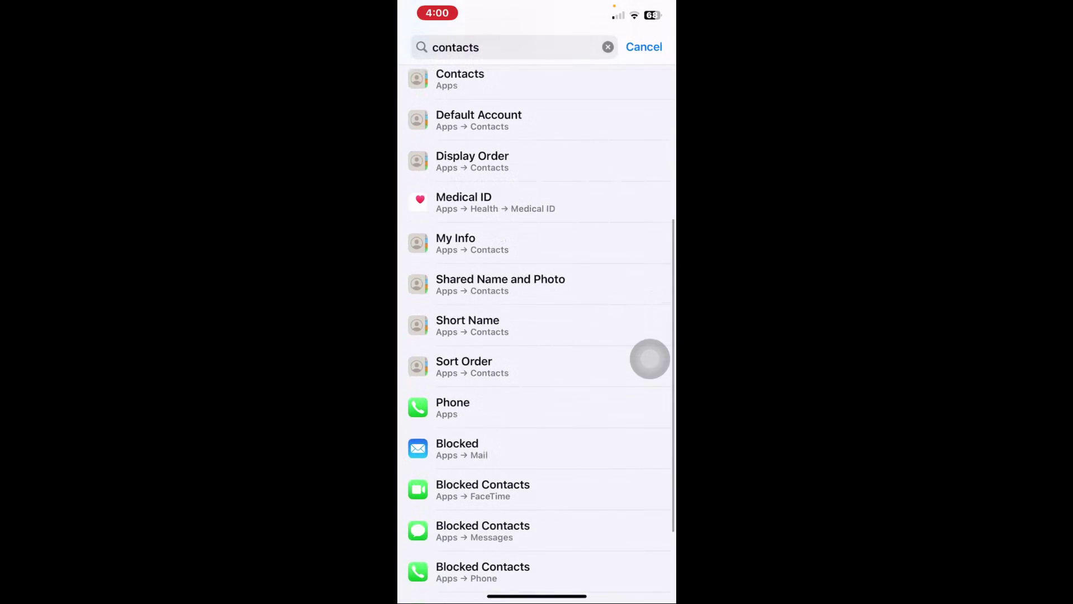